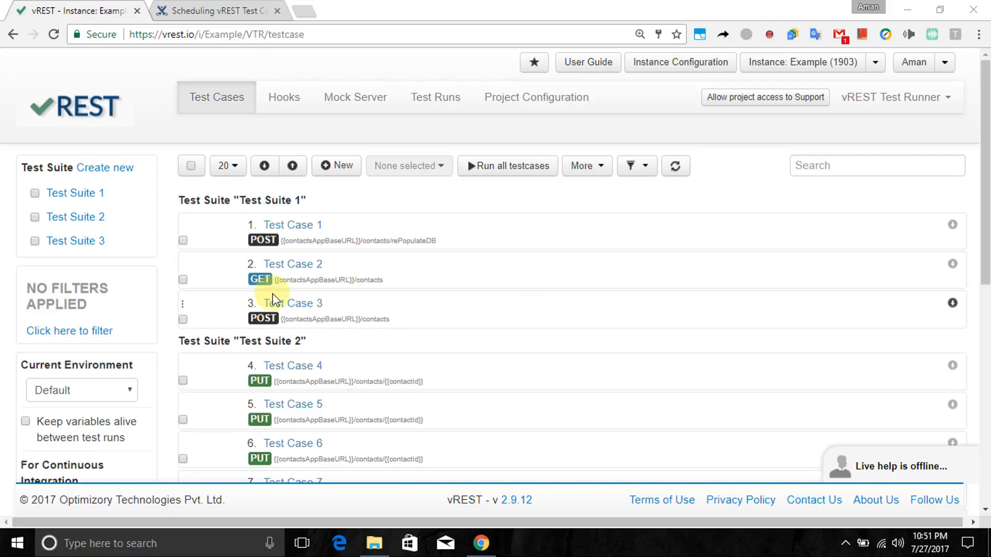
# Filter the test cases to Test Suite 1 and Test Suite 2, and copy the current list URL for continuous integration.
pyautogui.click(73, 196)
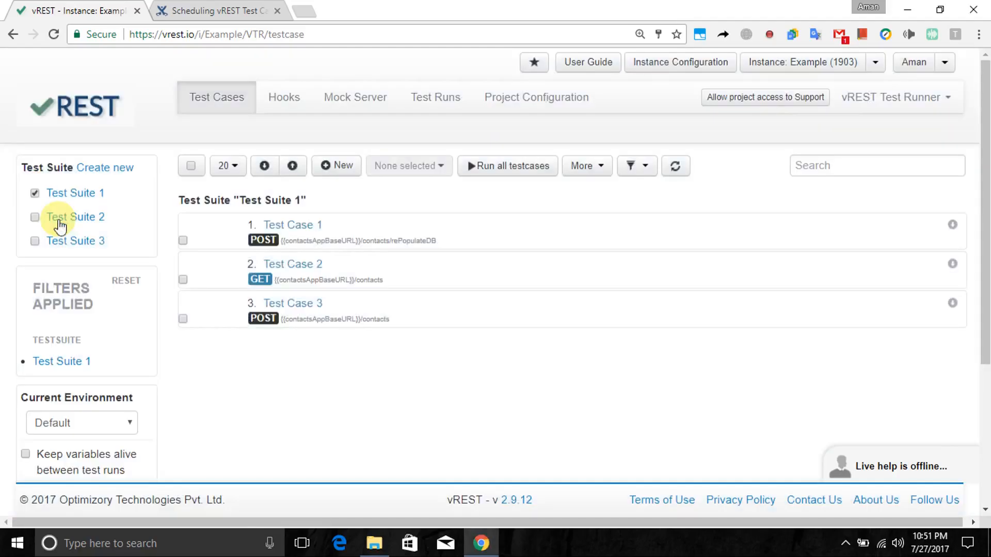
pyautogui.click(59, 220)
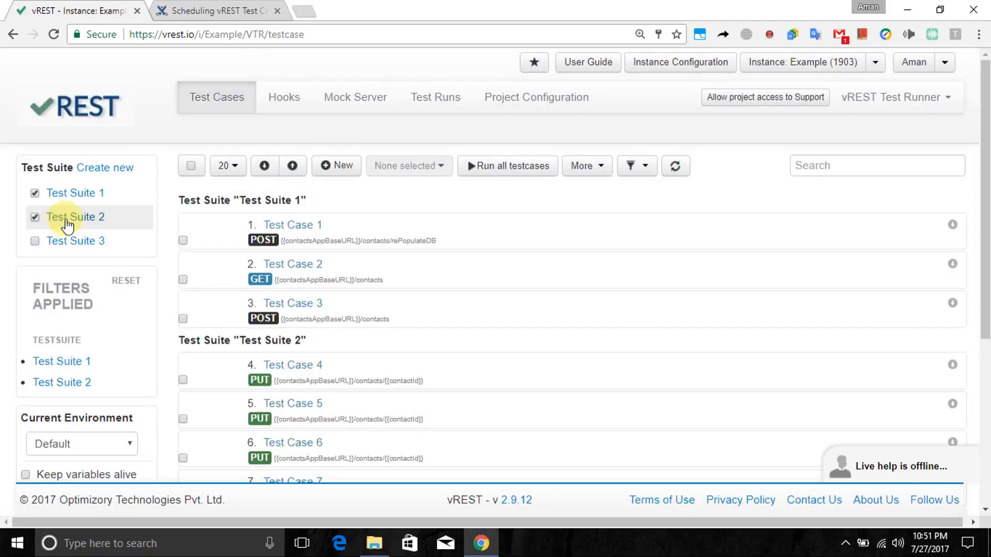
pyautogui.scroll(-5, 65, 219)
pyautogui.click(69, 279)
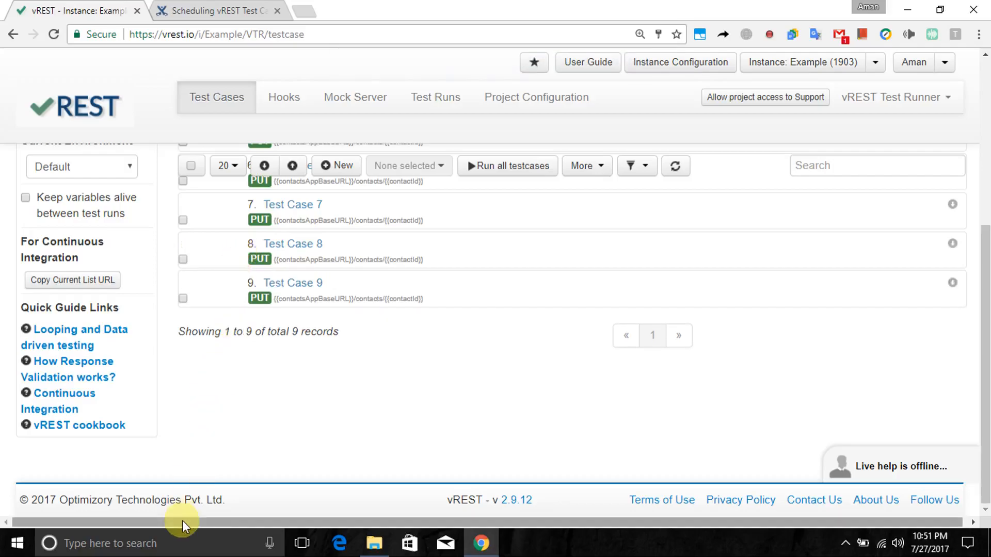
# Open Command Prompt and run vrunner.exe from the Documents folder with the account email, the account password and the copied test case list URL.
pyautogui.click(185, 542)
pyautogui.write('cmd')
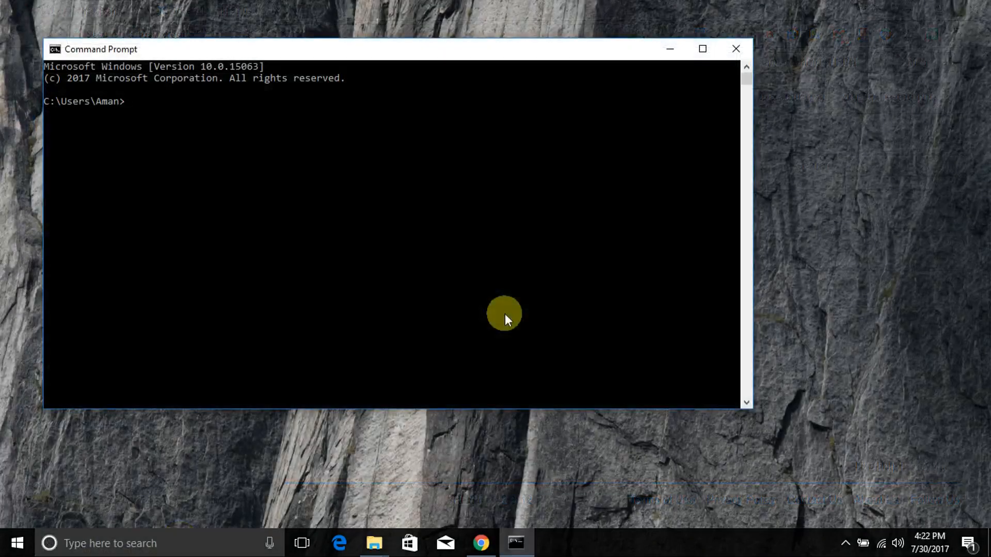
pyautogui.hotkey('ctrl', 'v')
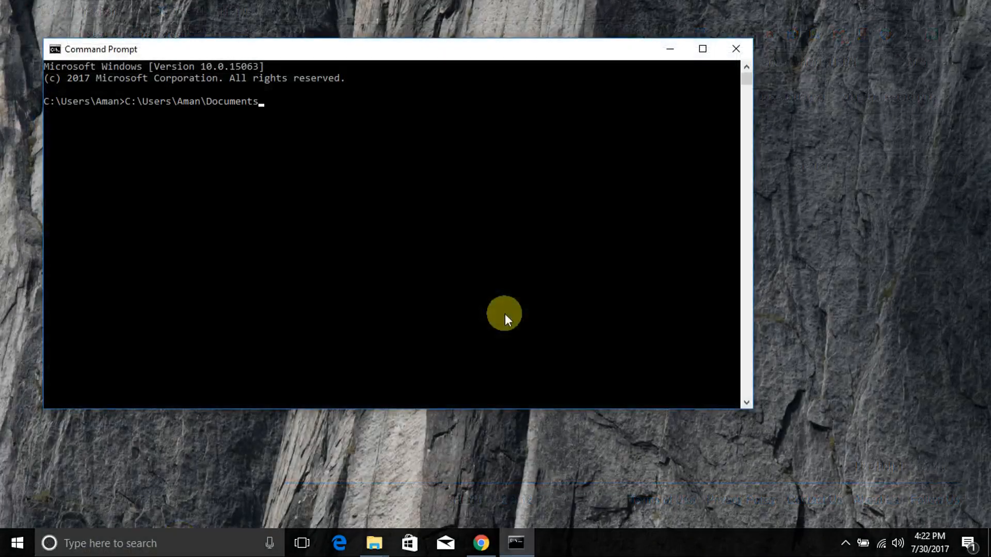
pyautogui.write('\\vru')
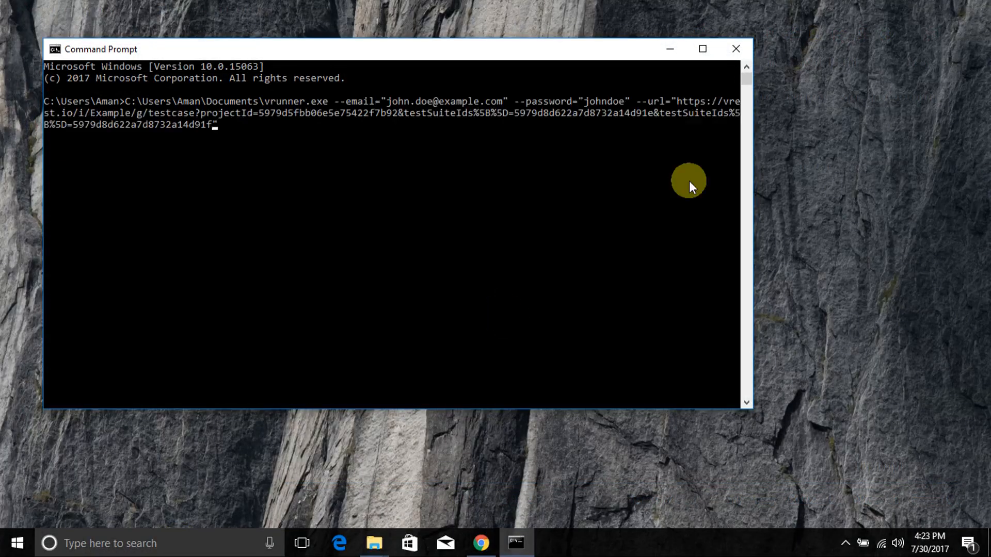
pyautogui.press('Return')
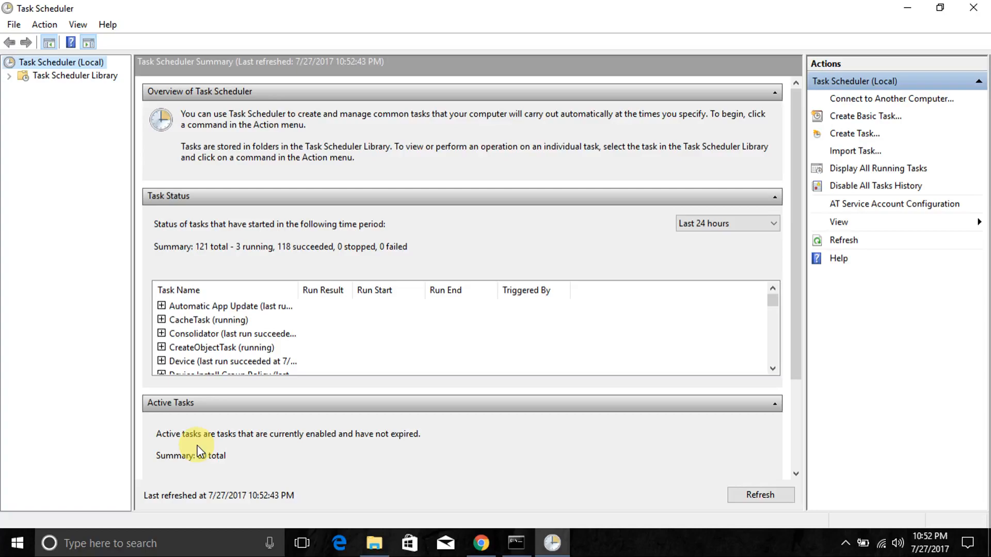
# Start a new basic task in Task Scheduler and name it "vREST Task".
pyautogui.scroll(-2, 201, 450)
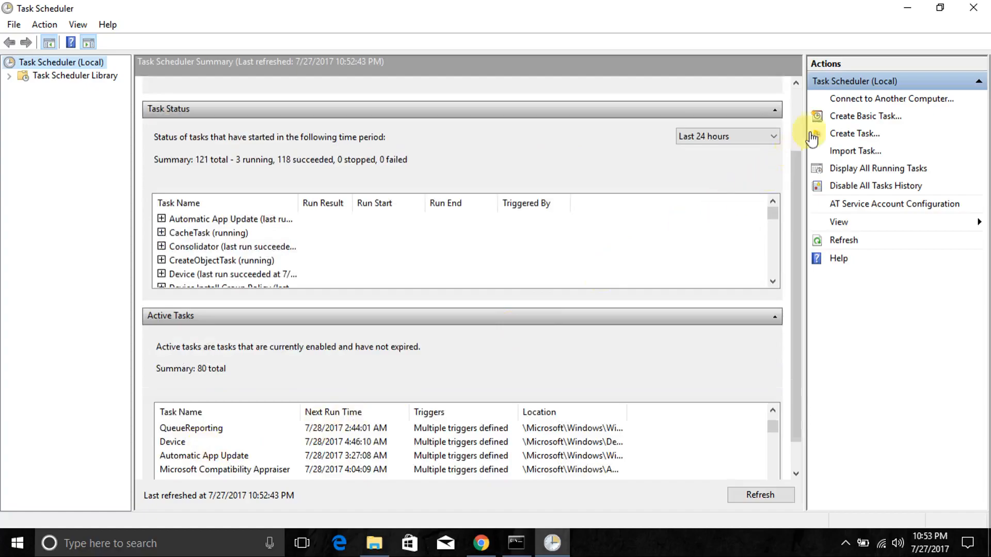
pyautogui.click(831, 117)
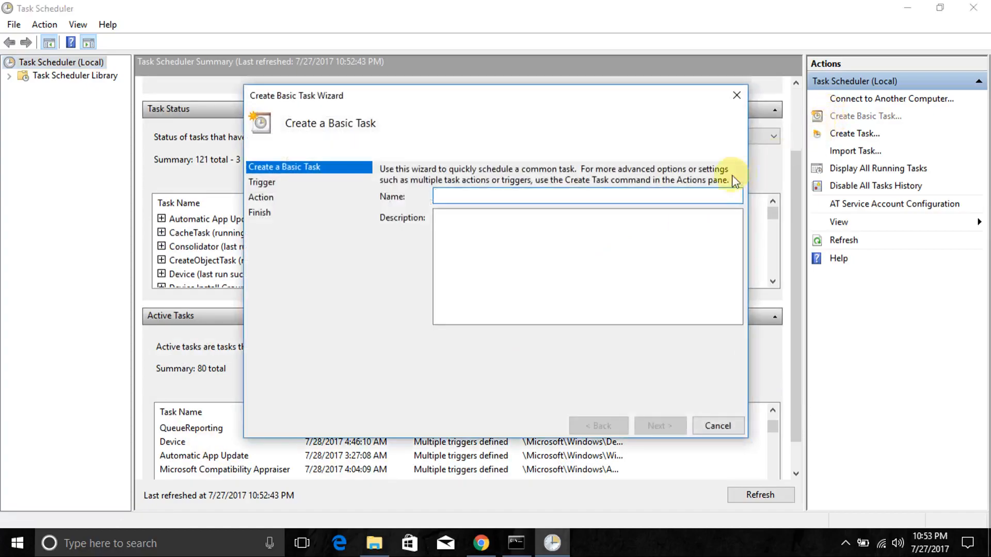
pyautogui.write('vREST')
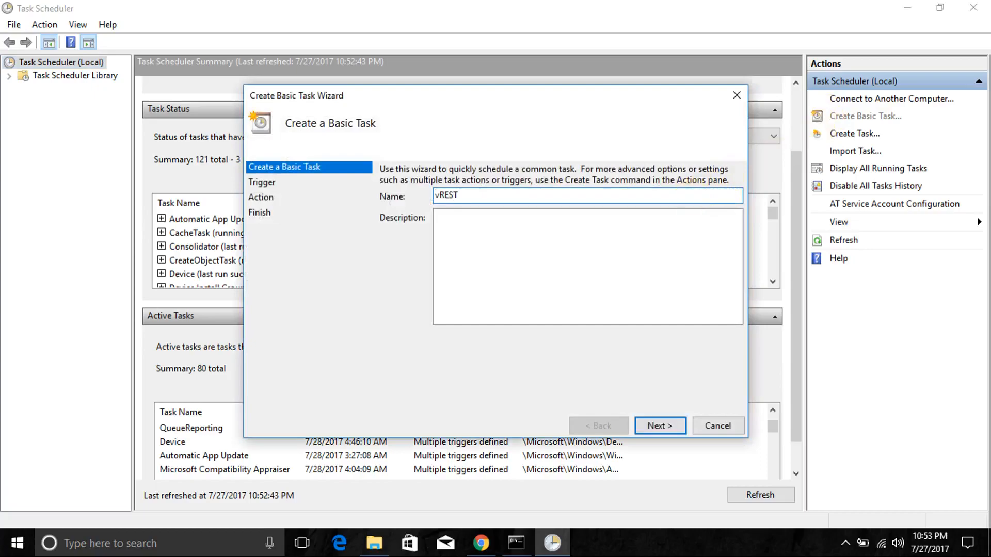
pyautogui.write(' Task')
pyautogui.press('Return')
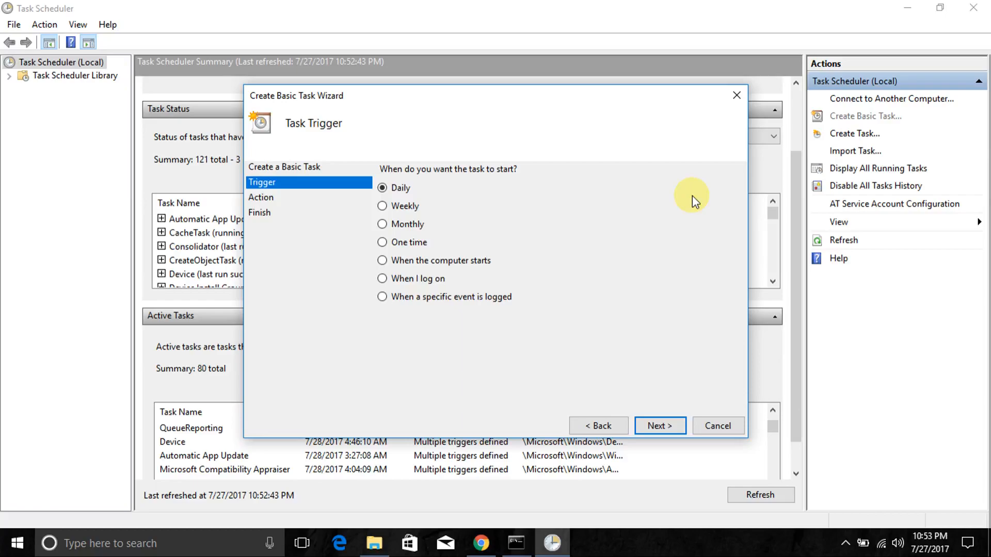
# Accept a daily trigger recurring every 1 day and "Start a program" as the task's action.
pyautogui.press('Return')
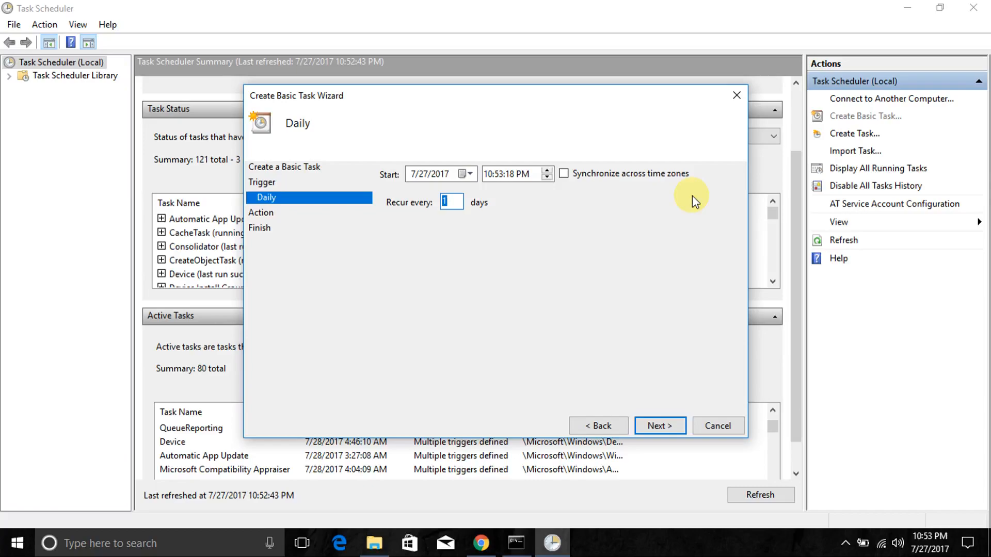
pyautogui.press('Return')
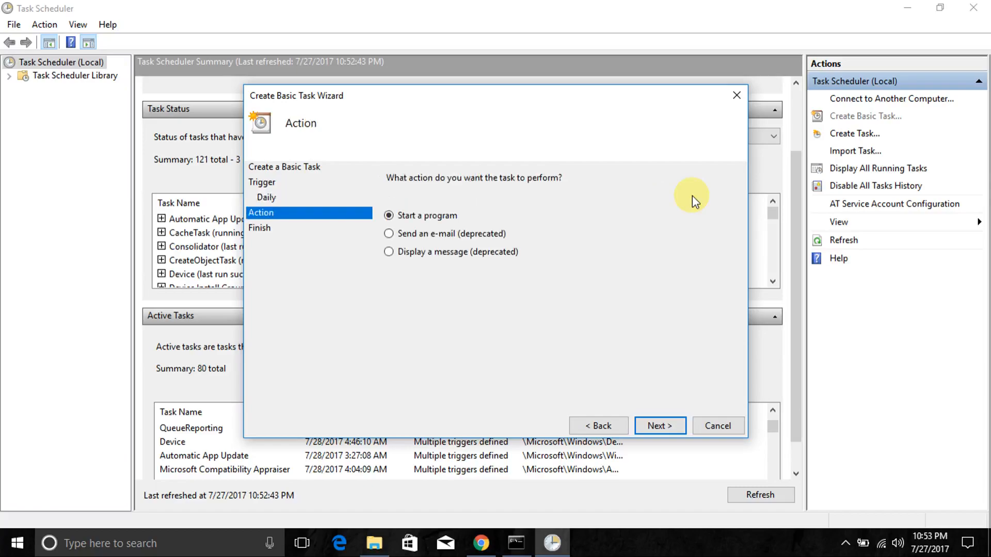
pyautogui.press('Return')
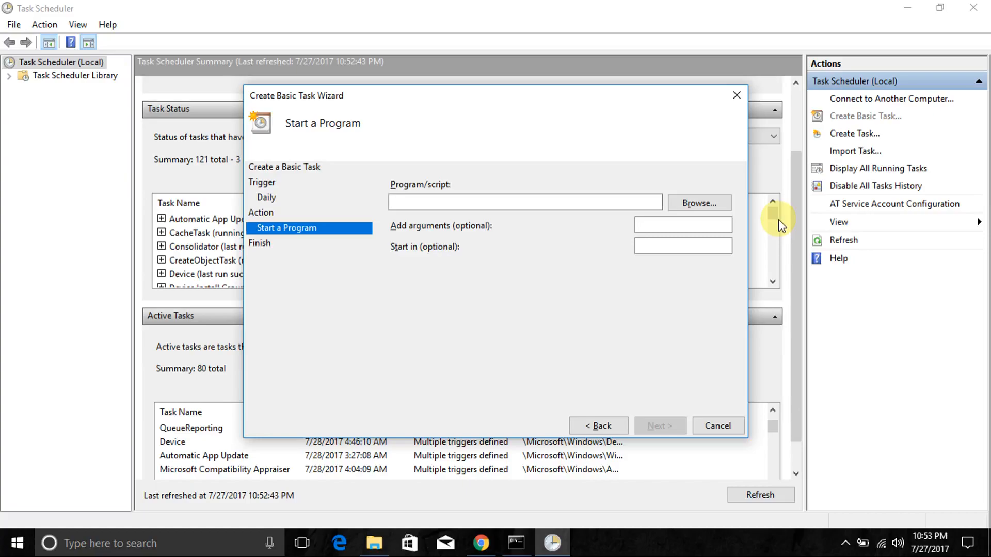
# Put the vrunner command with its email, account password and URL in a Notepad file, saved in Documents as vrest-task.bat with type All Files.
pyautogui.click(207, 544)
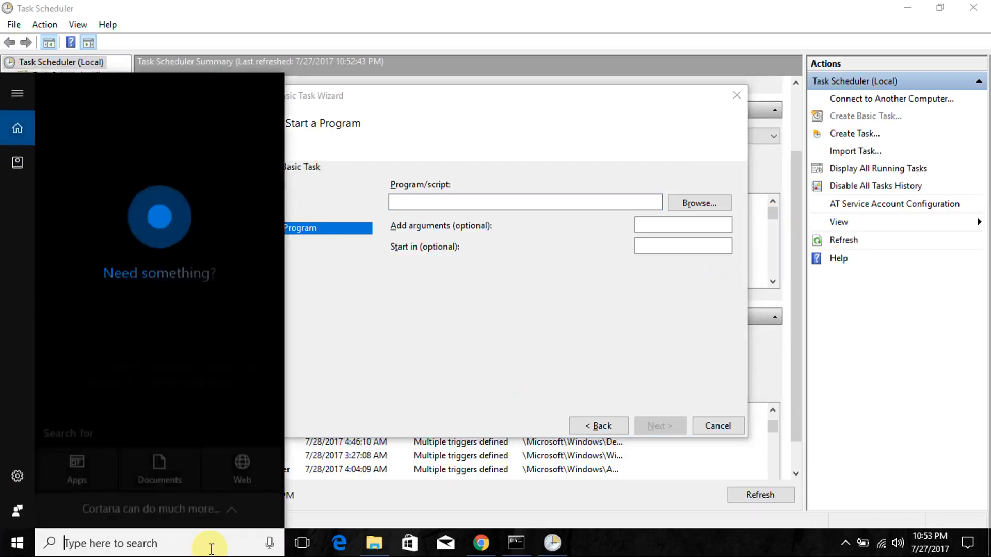
pyautogui.write('note')
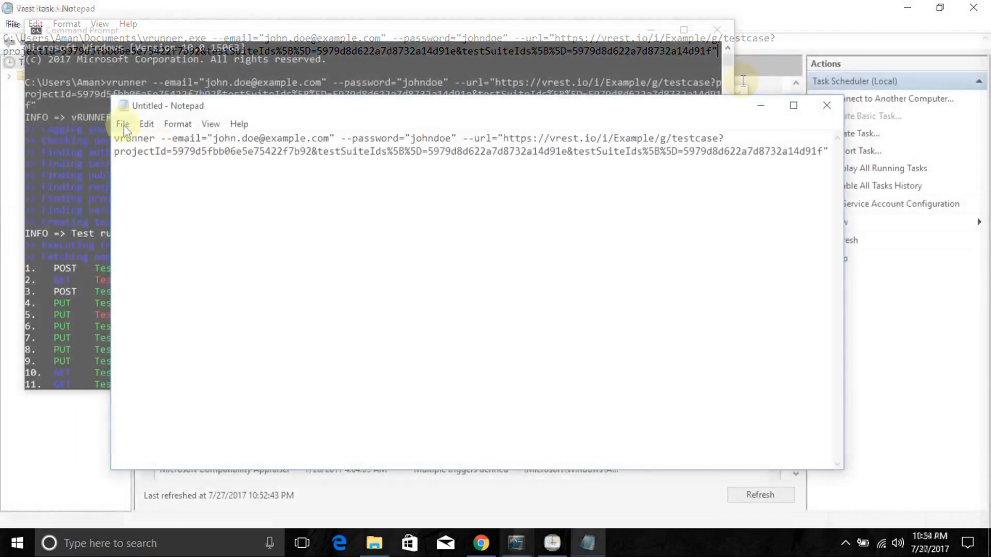
pyautogui.click(122, 125)
pyautogui.click(144, 188)
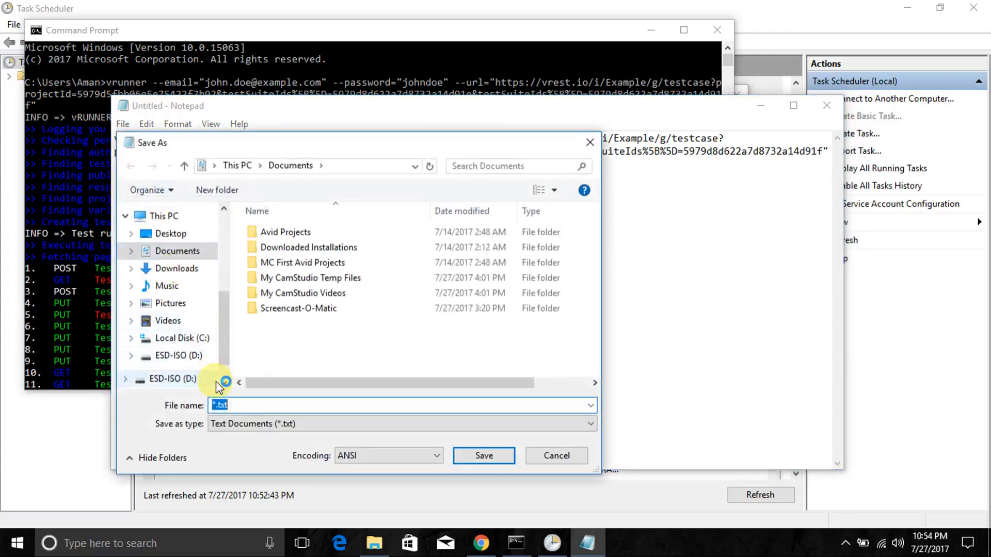
pyautogui.click(254, 424)
pyautogui.click(255, 449)
pyautogui.click(253, 407)
pyautogui.write('vrest-task.bat')
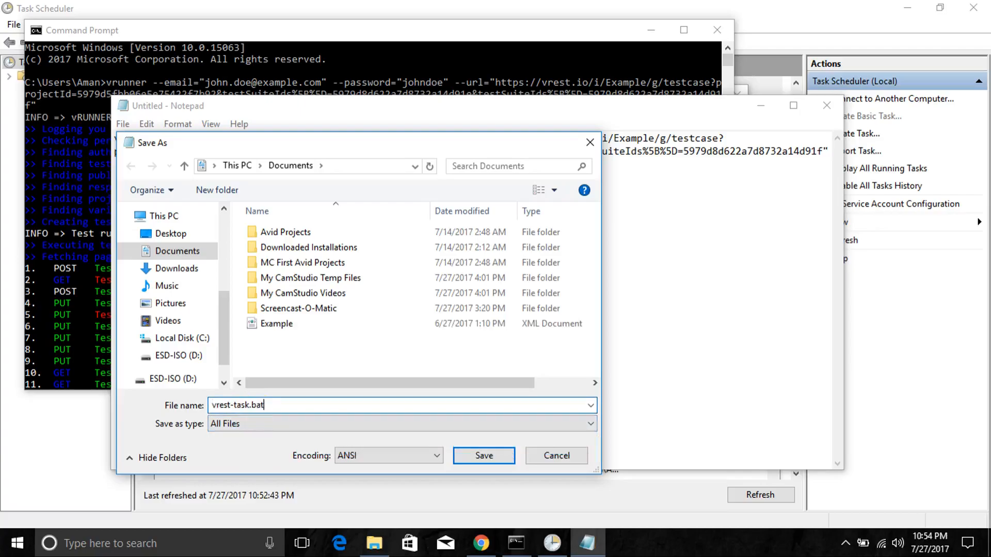
pyautogui.press('Return')
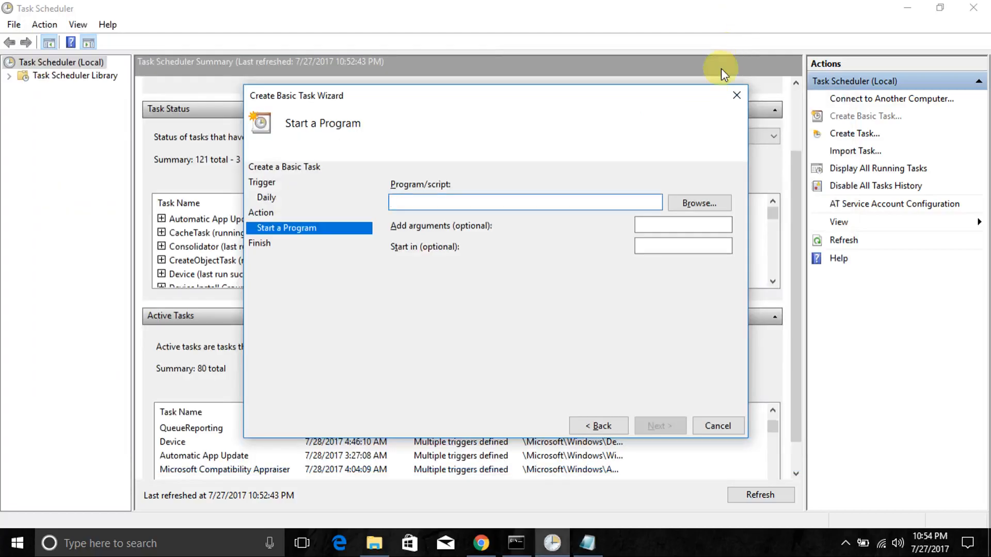
# Choose vrest-task.bat from Documents as the program to start and finish creating the basic task.
pyautogui.click(700, 203)
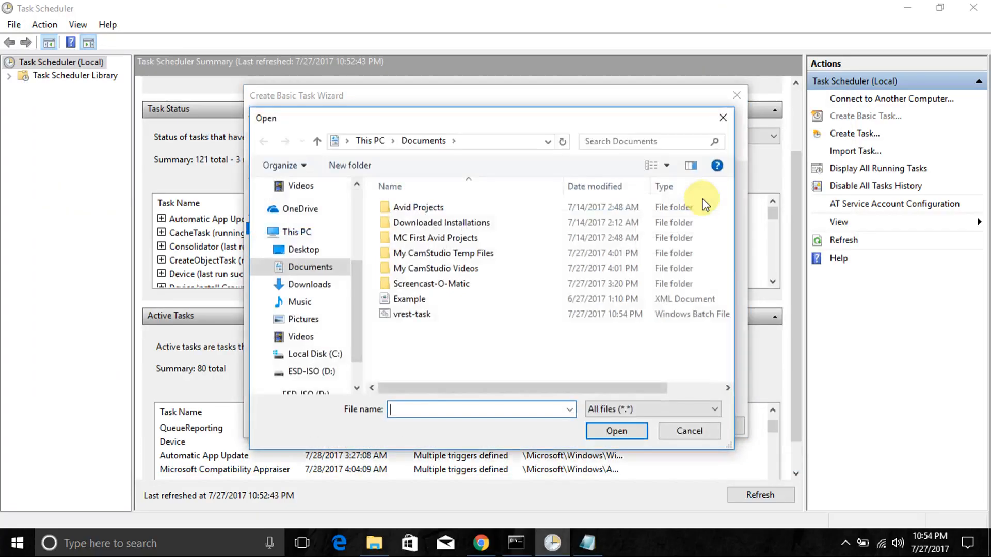
pyautogui.click(490, 316)
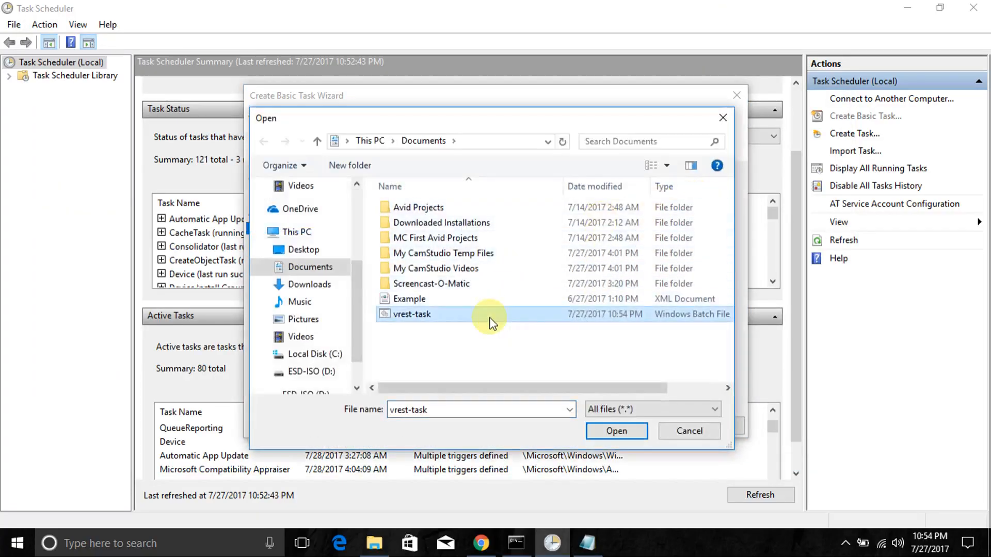
pyautogui.doubleClick(491, 316)
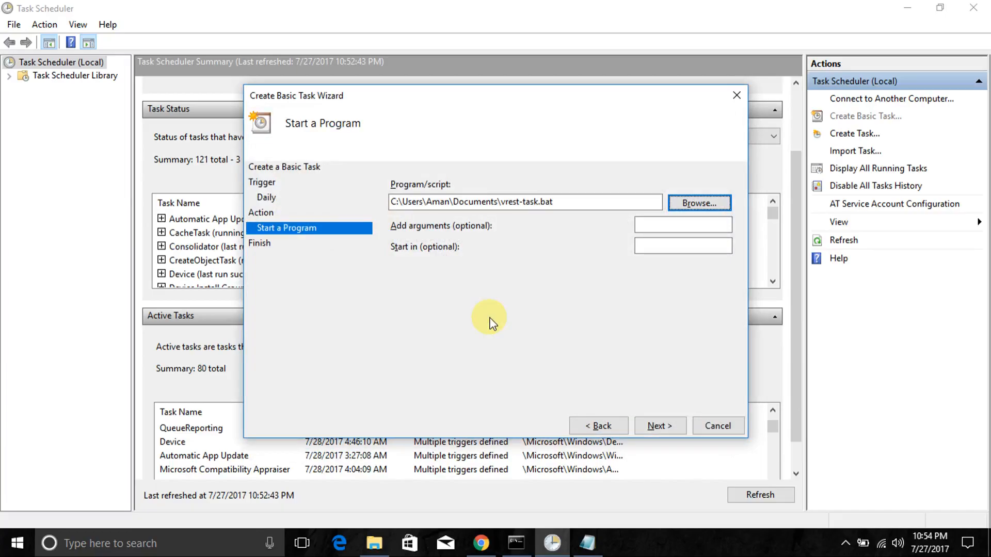
pyautogui.click(655, 422)
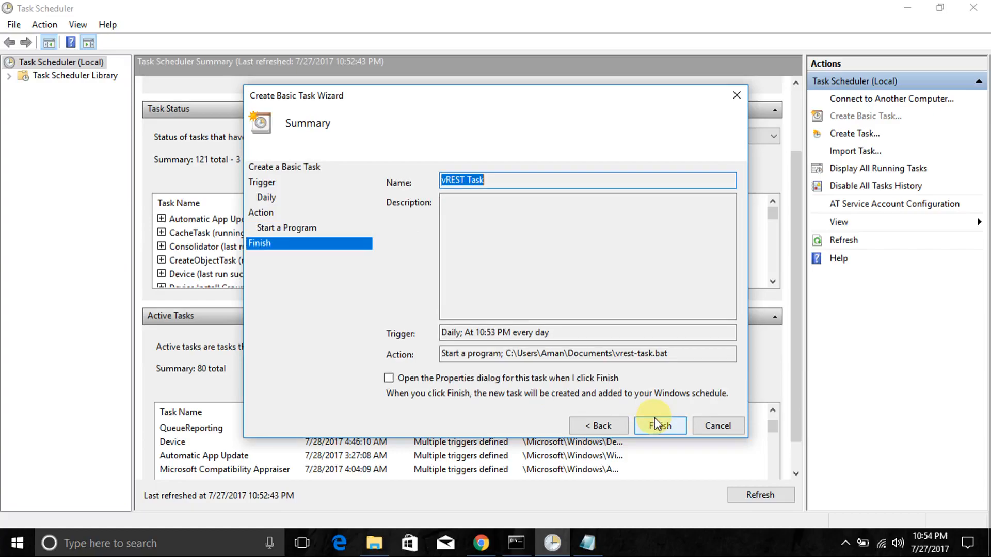
pyautogui.click(654, 421)
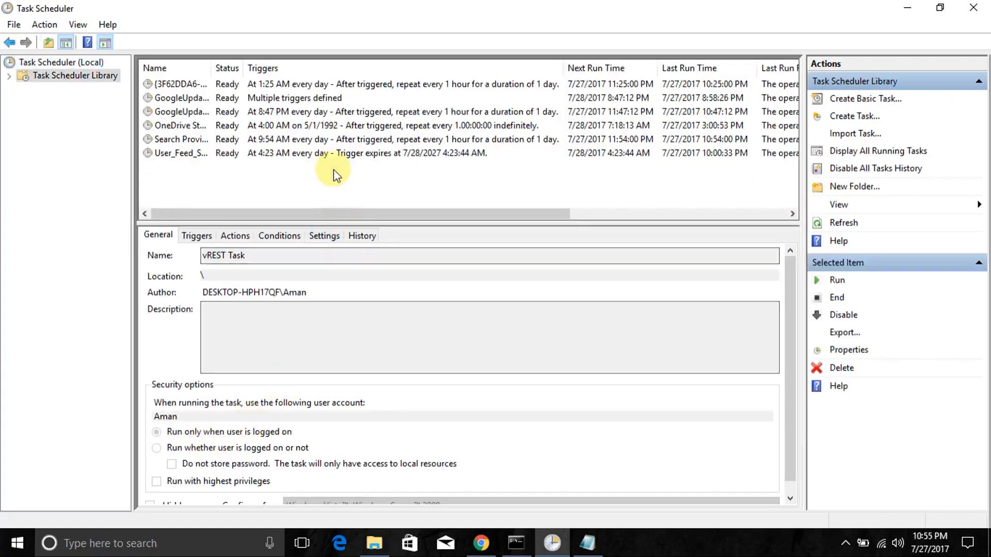
# Open the properties of vREST Task and change its daily trigger to One time.
pyautogui.click(334, 170)
pyautogui.rightClick(334, 170)
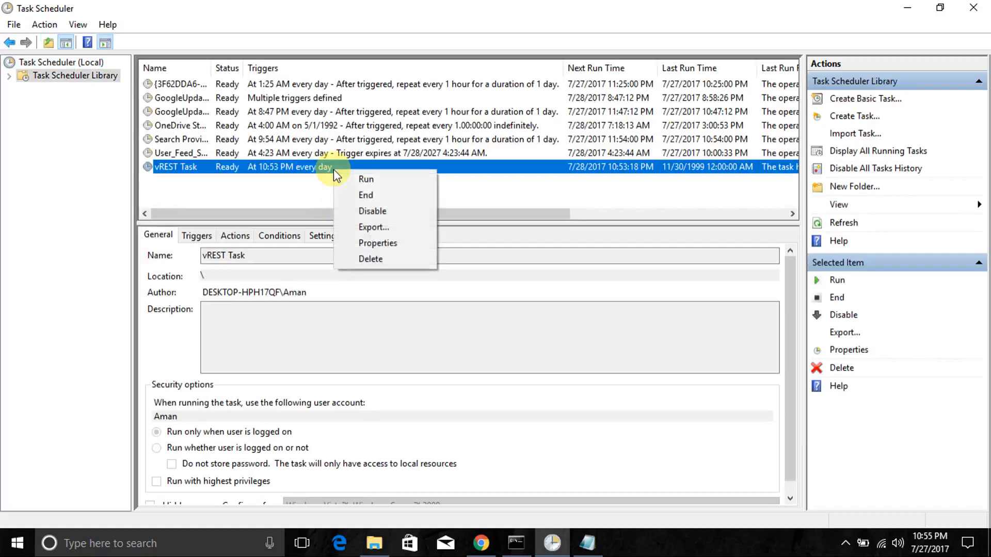
pyautogui.click(345, 243)
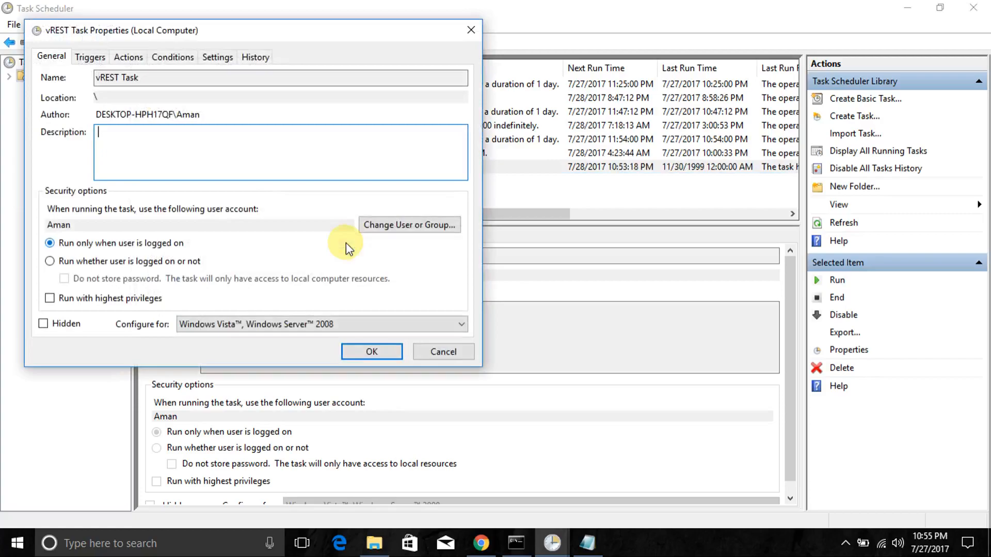
pyautogui.click(103, 59)
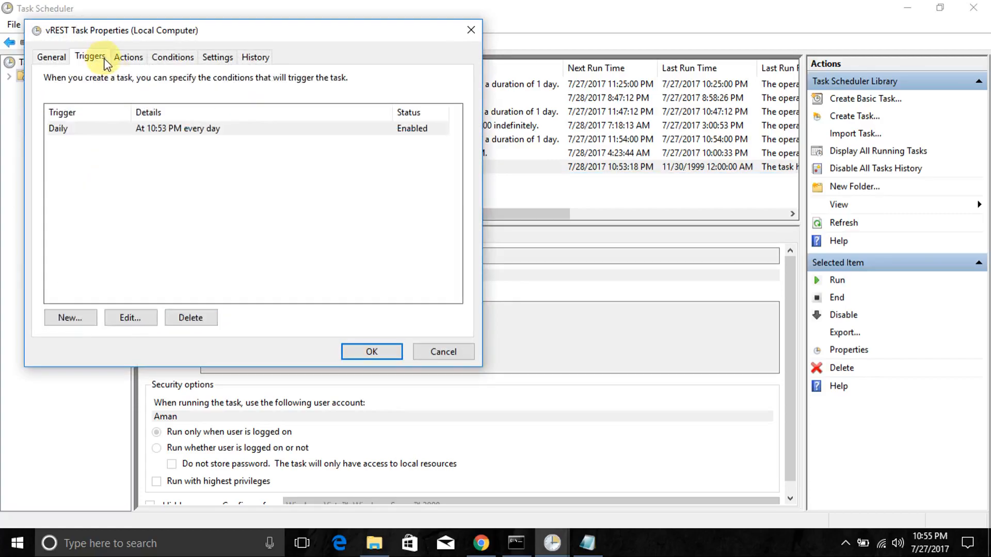
pyautogui.click(147, 128)
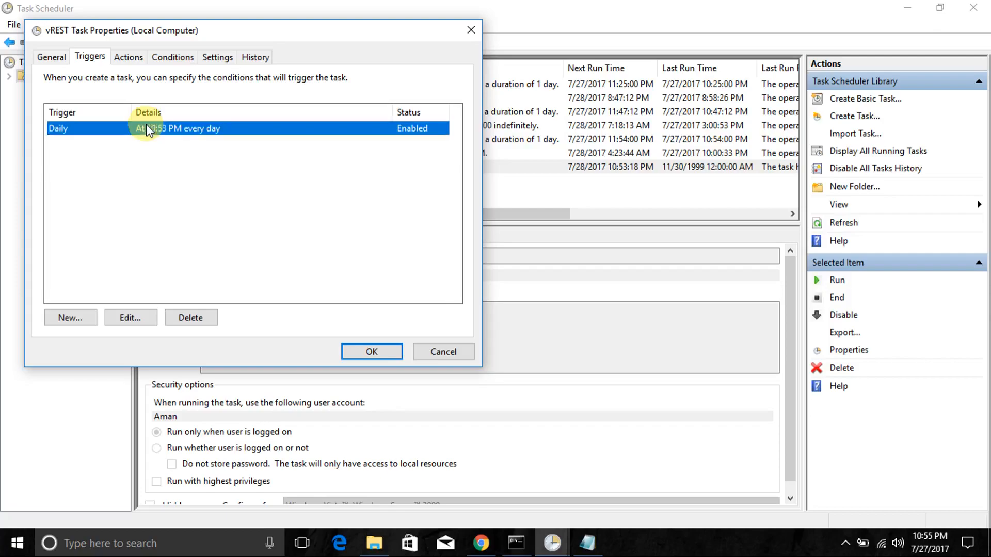
pyautogui.click(124, 320)
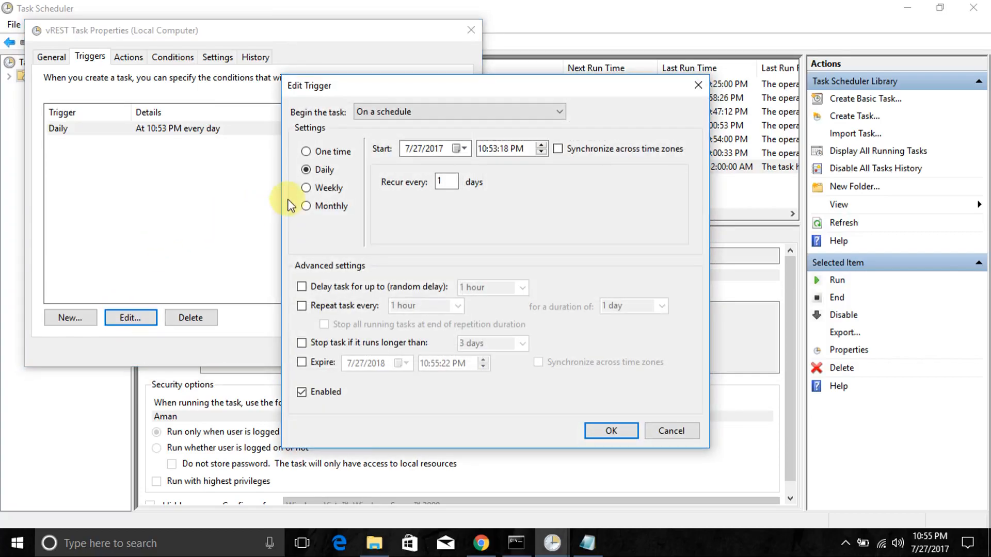
pyautogui.click(319, 155)
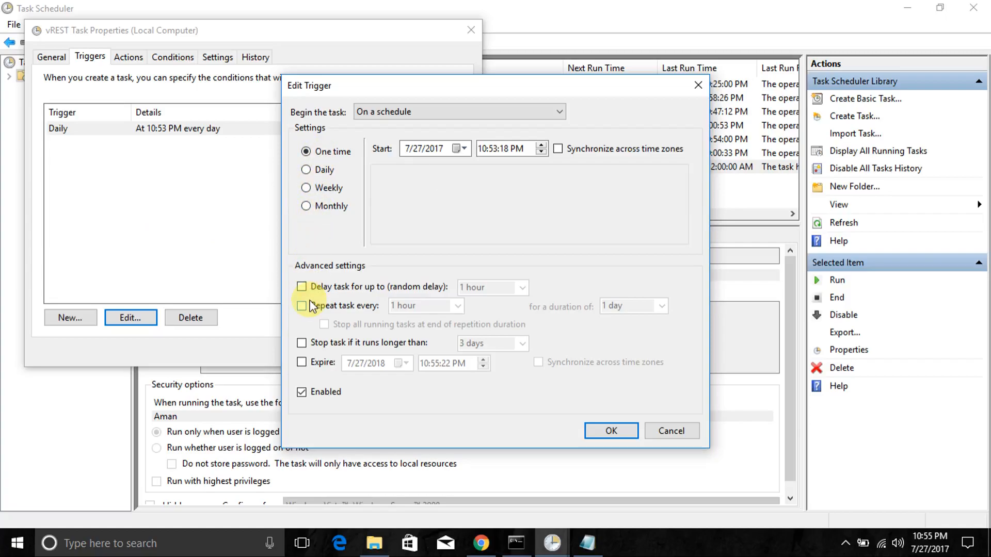
# Set the trigger to repeat the task every 1 minutes for an indefinite duration and confirm the trigger settings.
pyautogui.click(312, 307)
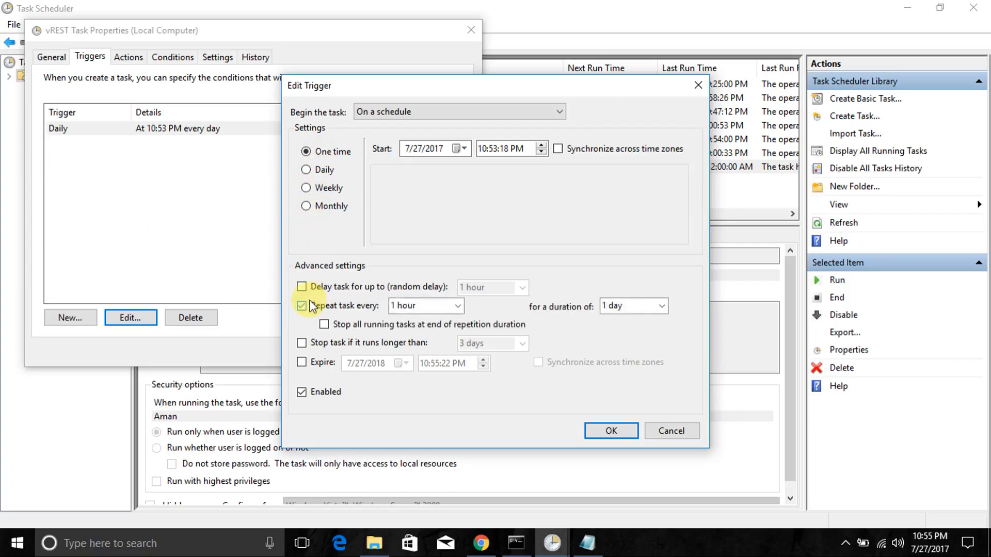
pyautogui.click(458, 308)
pyautogui.click(446, 321)
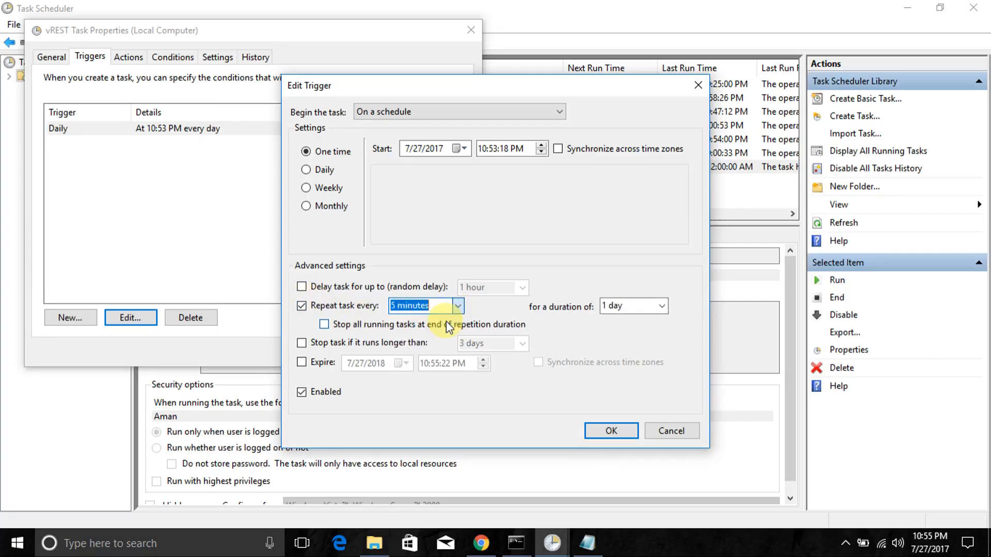
pyautogui.click(397, 305)
pyautogui.press('BackSpace')
pyautogui.write('1')
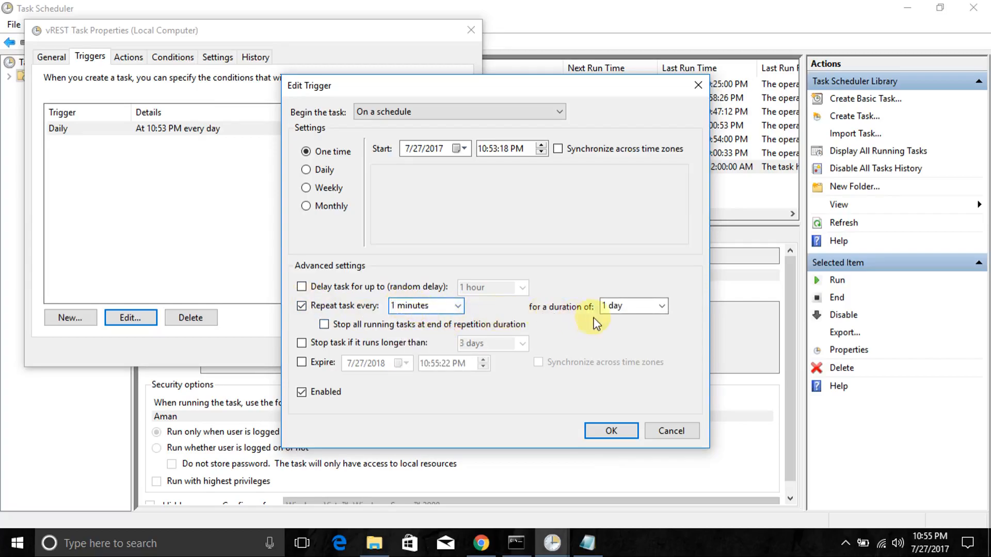
pyautogui.click(662, 309)
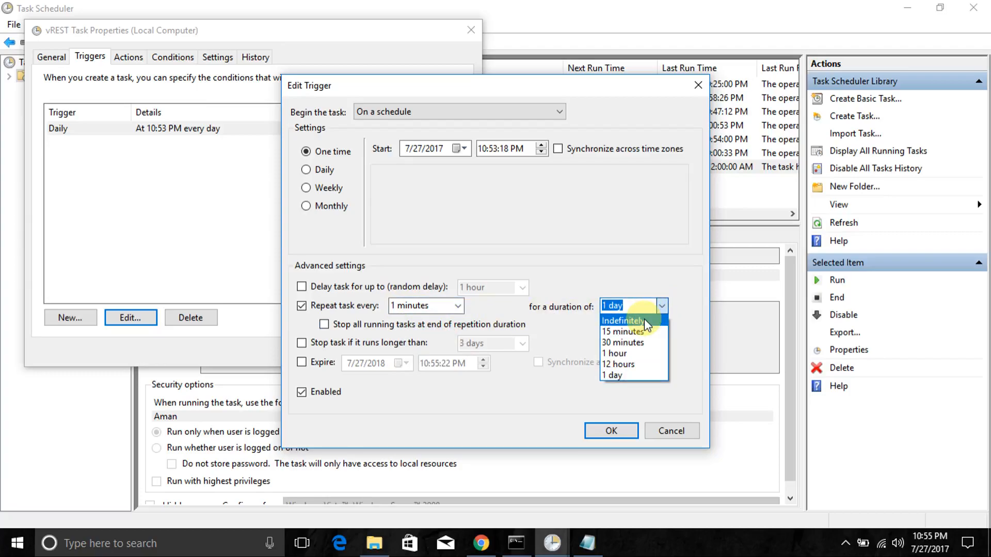
pyautogui.click(644, 318)
pyautogui.click(613, 430)
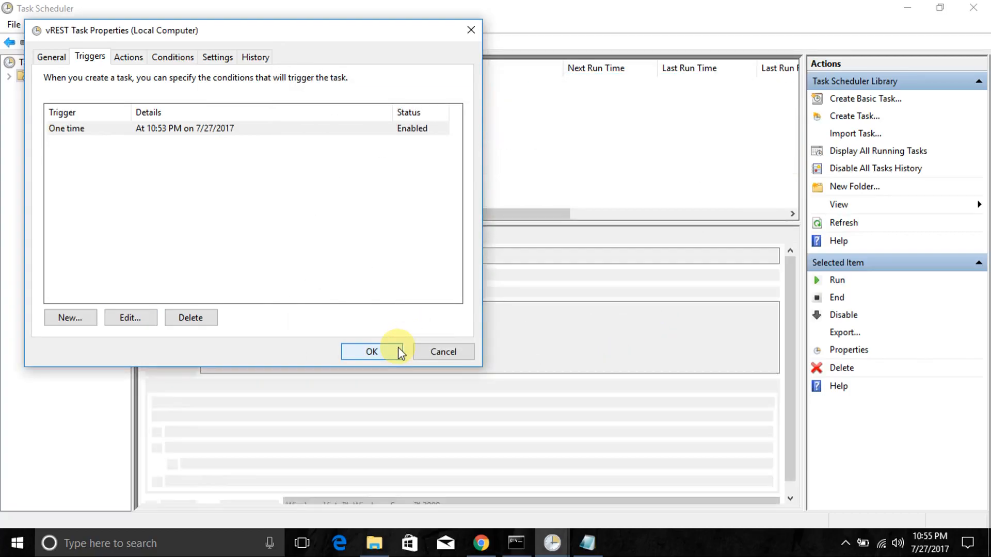
# Save the vREST Task properties, switch to Chrome and sign in to vREST to open the project's test runs.
pyautogui.click(399, 349)
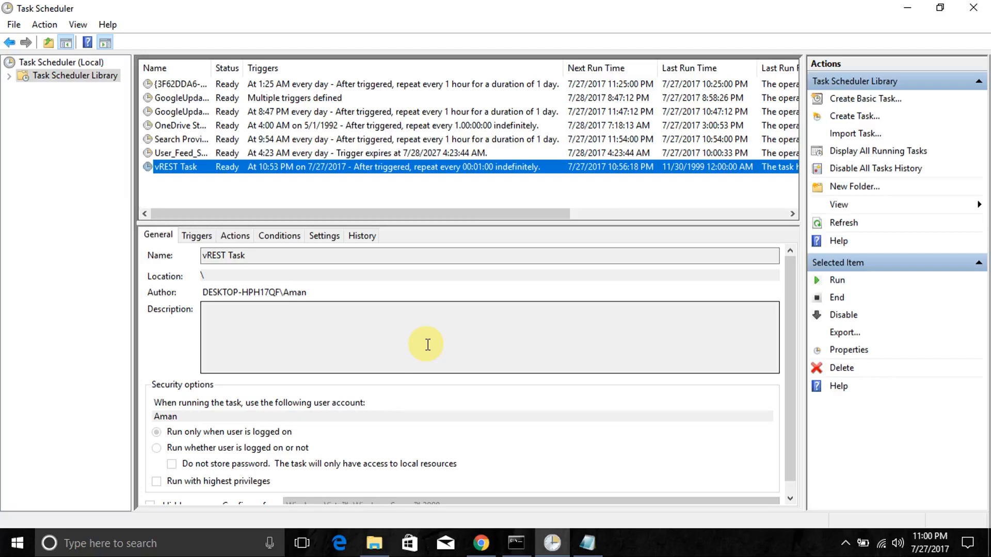
pyautogui.click(485, 547)
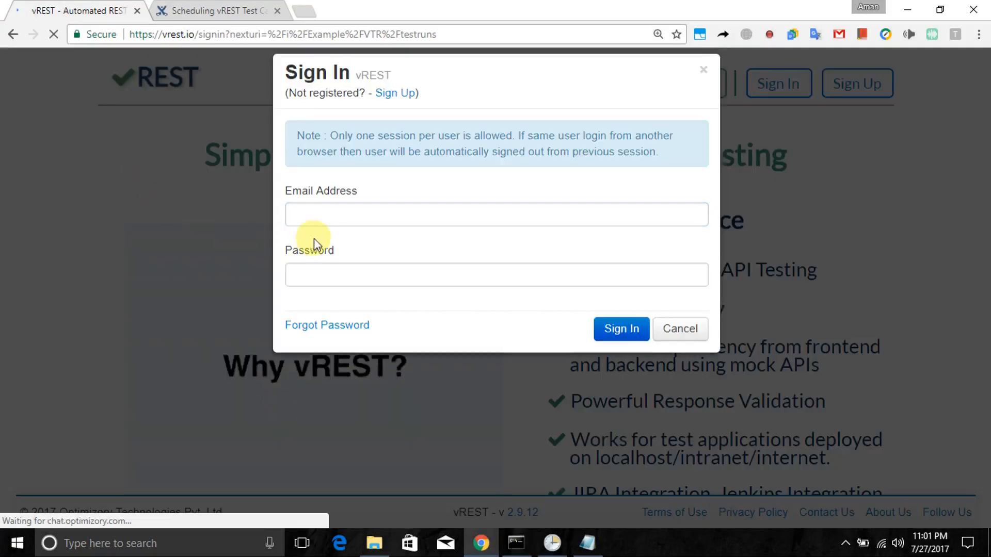
pyautogui.click(327, 217)
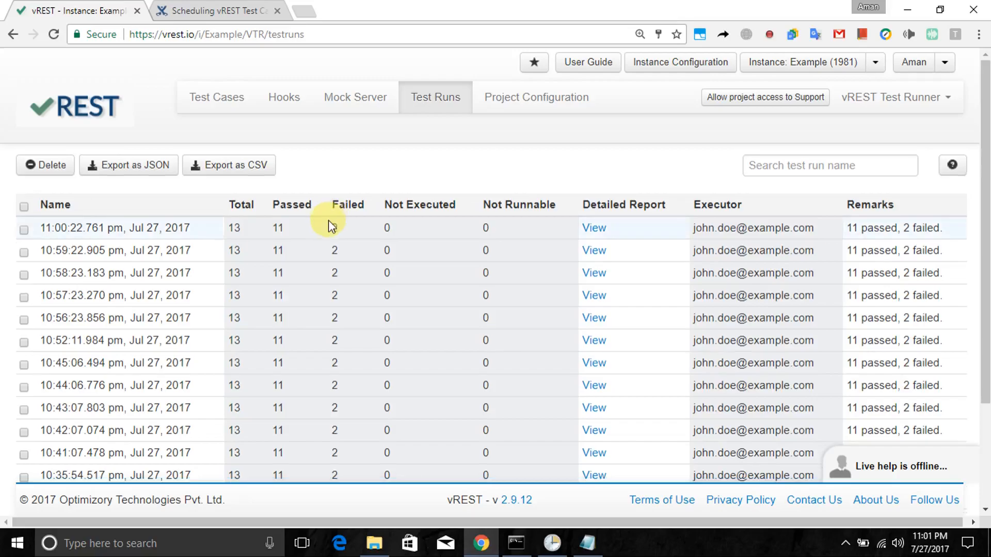
# Mark the five most recent test runs, from 10:56:23 pm to 11:00:22 pm on Jul 27, 2017.
pyautogui.click(24, 231)
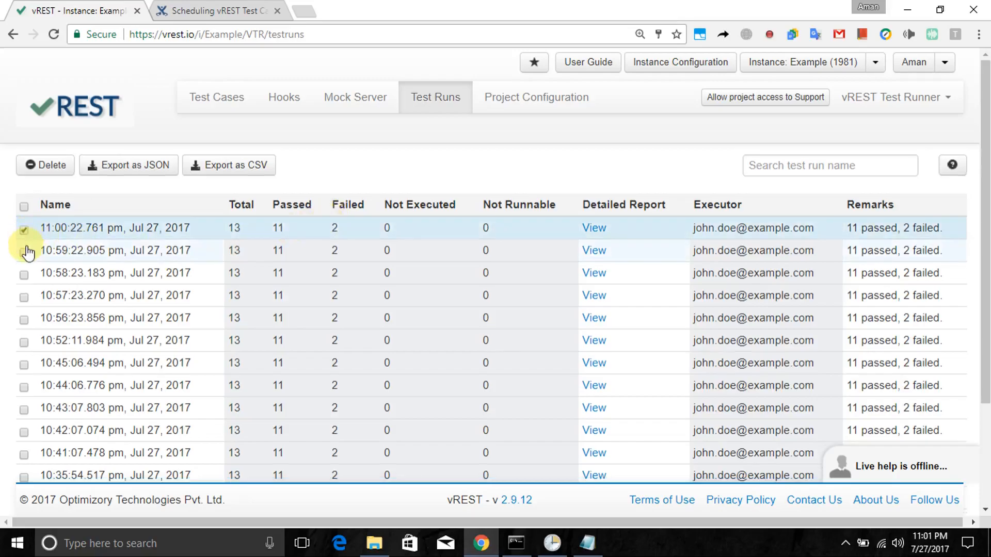
pyautogui.click(24, 253)
pyautogui.click(25, 275)
pyautogui.click(24, 298)
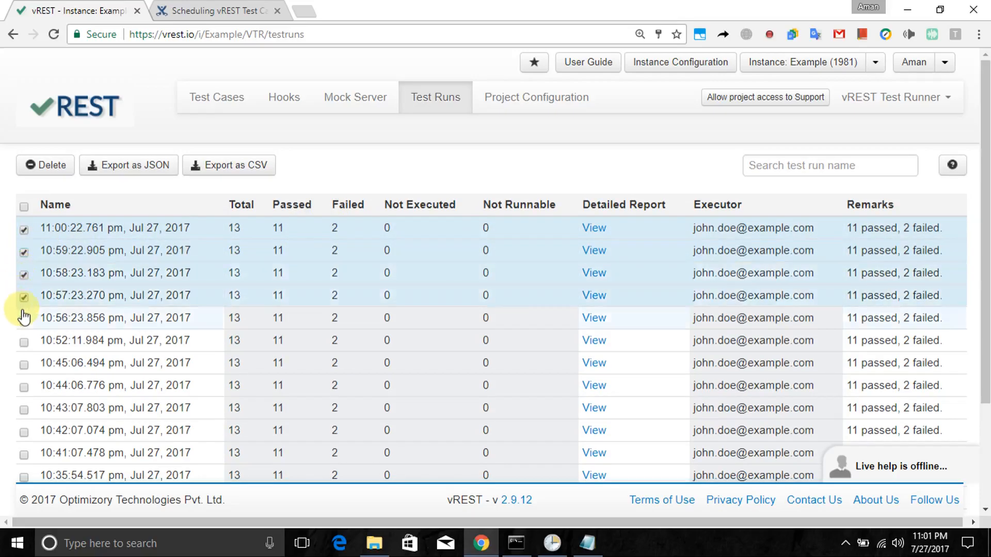
pyautogui.click(24, 319)
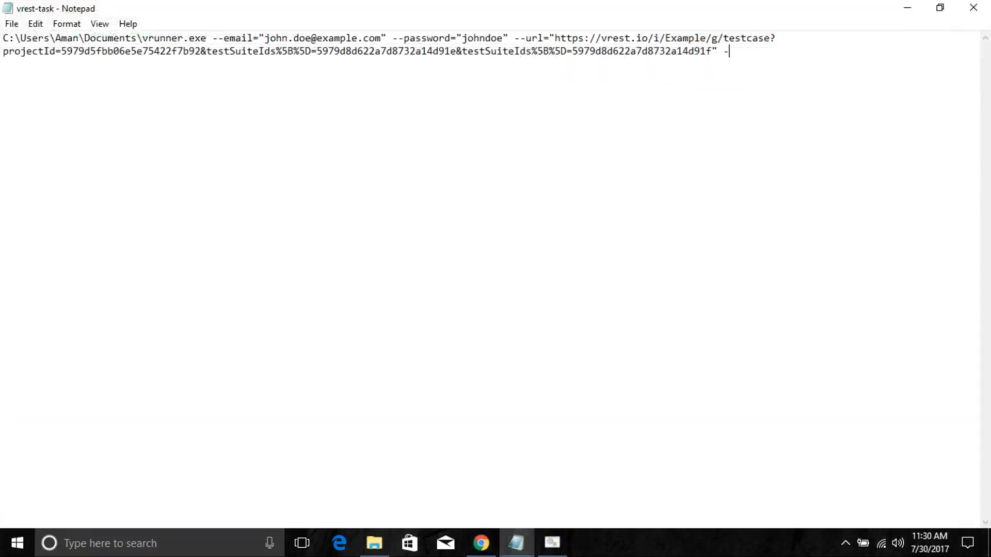
# Append --logger="json" --filepath="C:\log.json" to the vrunner command in the vrest-task file in Notepad.
pyautogui.write('-logger="json" --filepath="C:\\log.json')
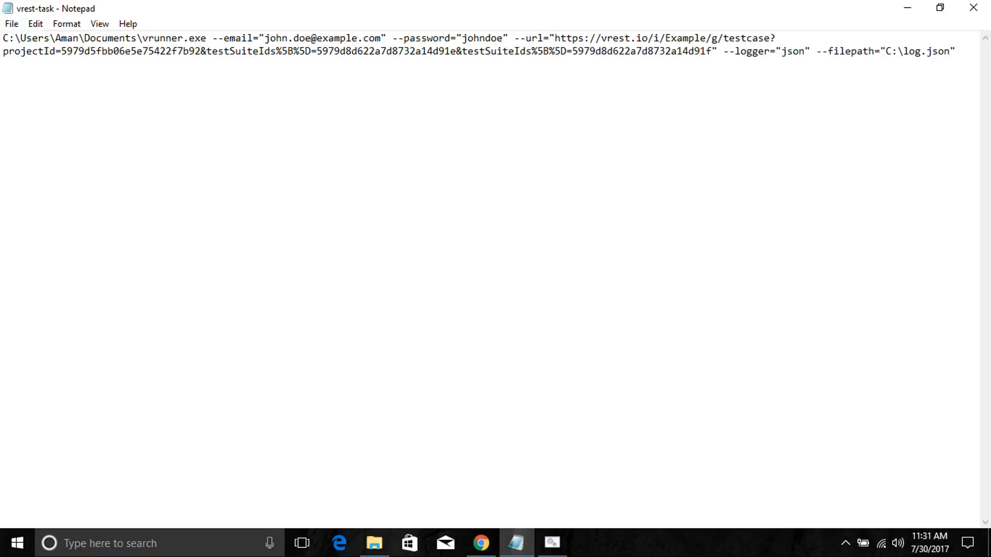
pyautogui.click(757, 344)
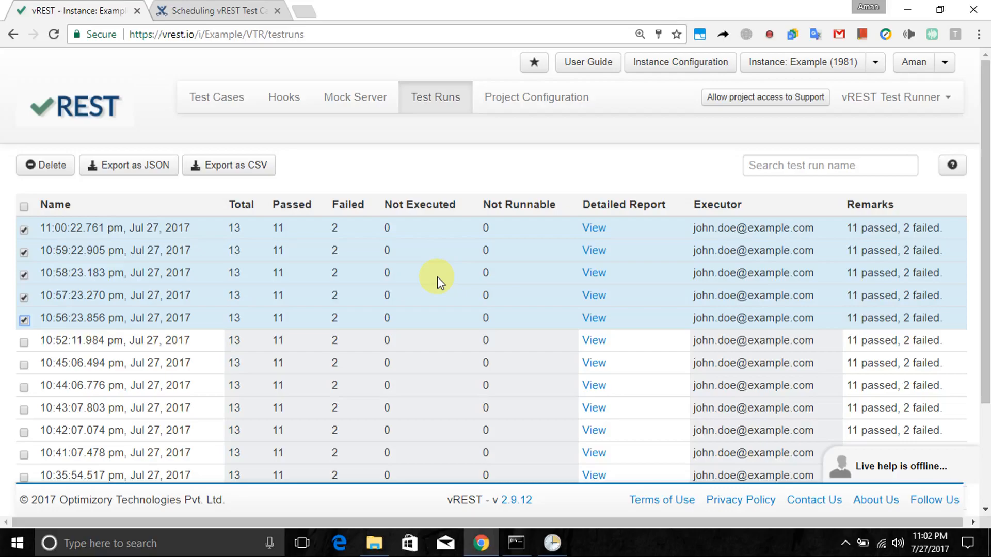
# In vREST's project configuration, set the test run report attachment under Notifications to As CSV.
pyautogui.click(535, 118)
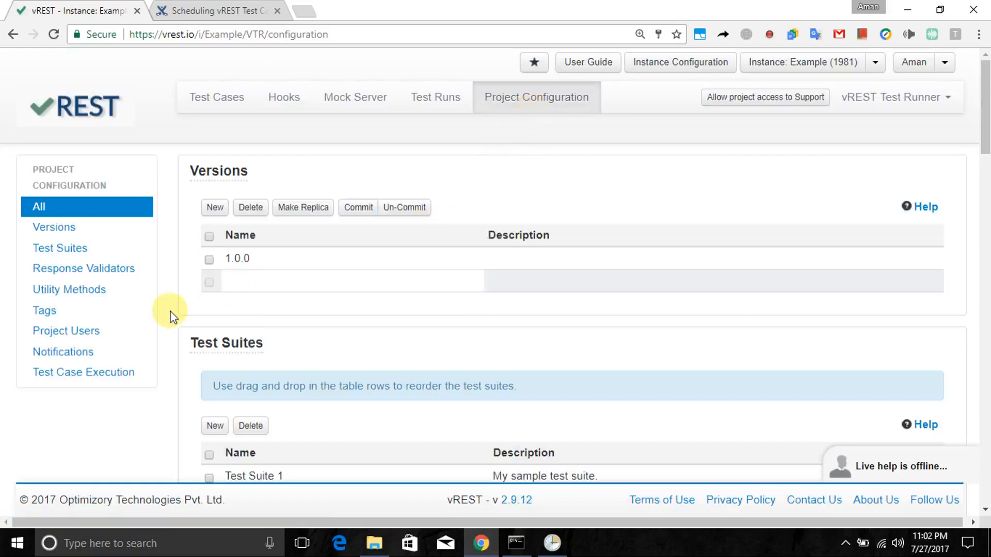
pyautogui.click(101, 356)
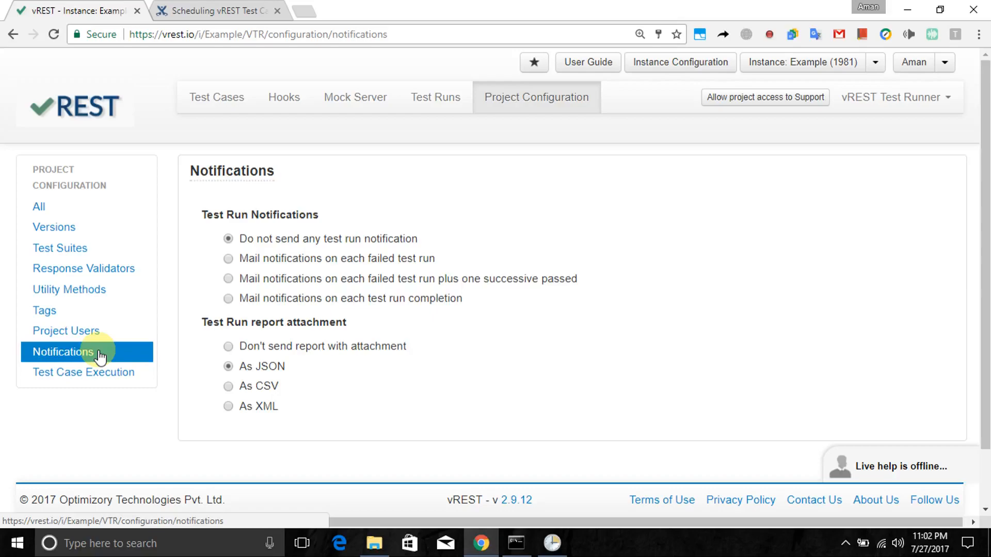
pyautogui.click(229, 386)
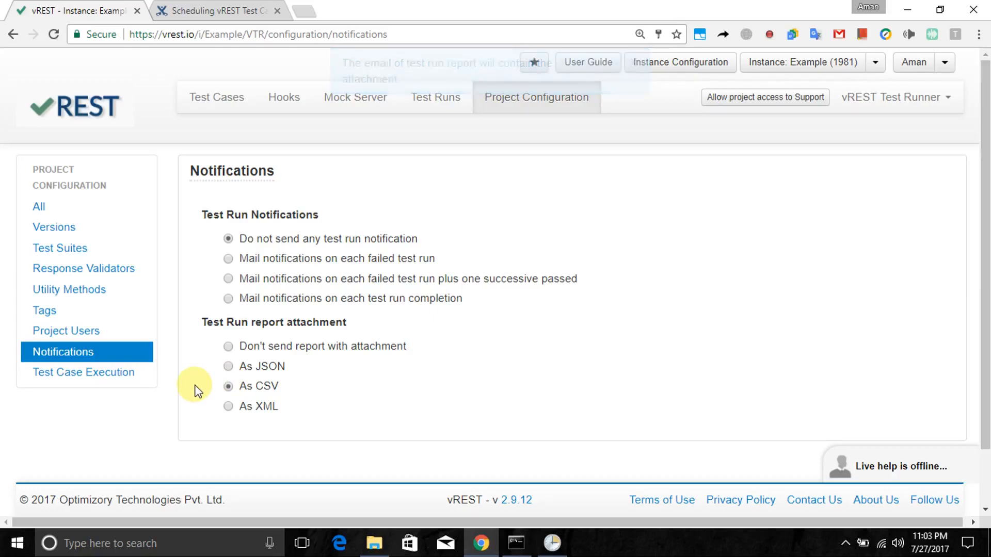
# View the Scheduling vREST Test Cases documentation page and locate its entry in the vREST Cookbook contents.
pyautogui.click(232, 11)
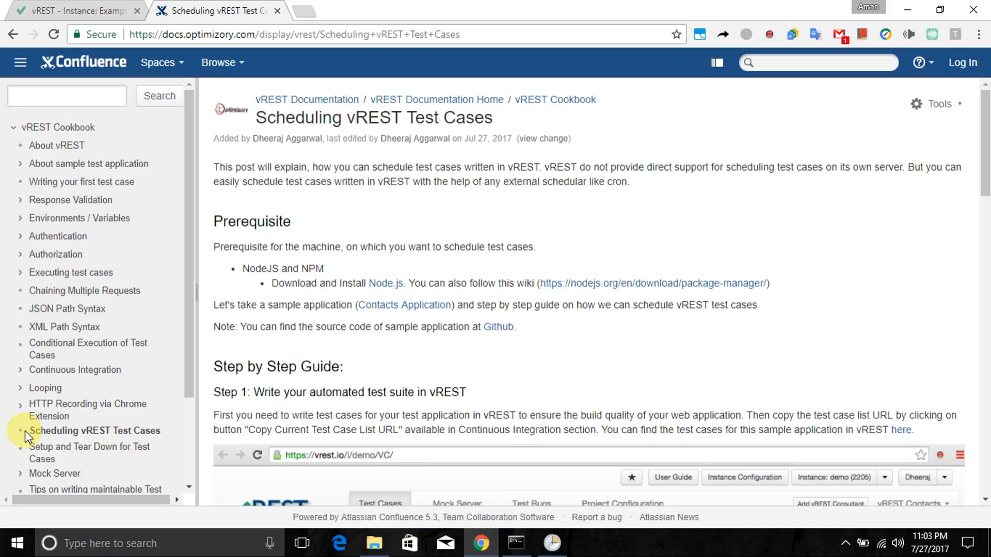
pyautogui.moveTo(25, 431); pyautogui.dragTo(162, 431)
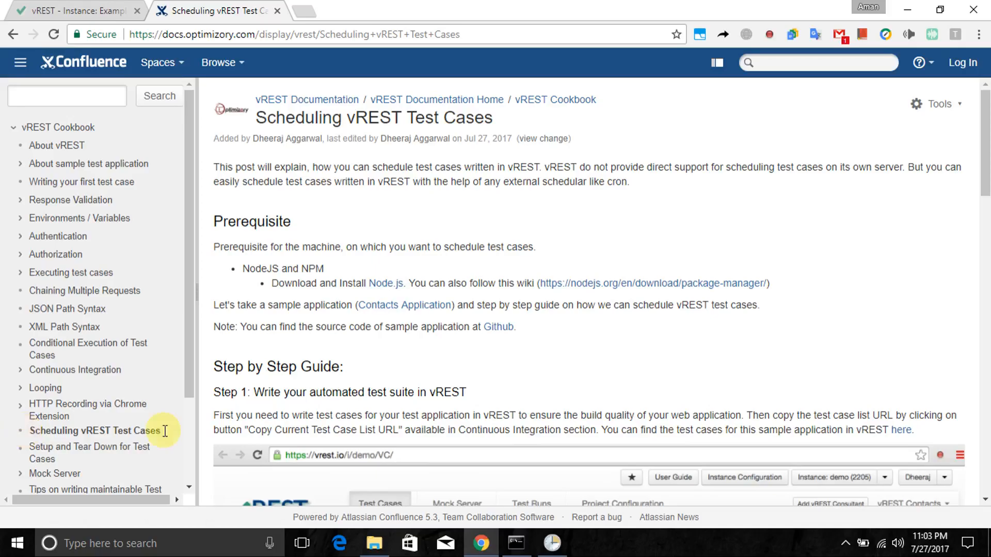